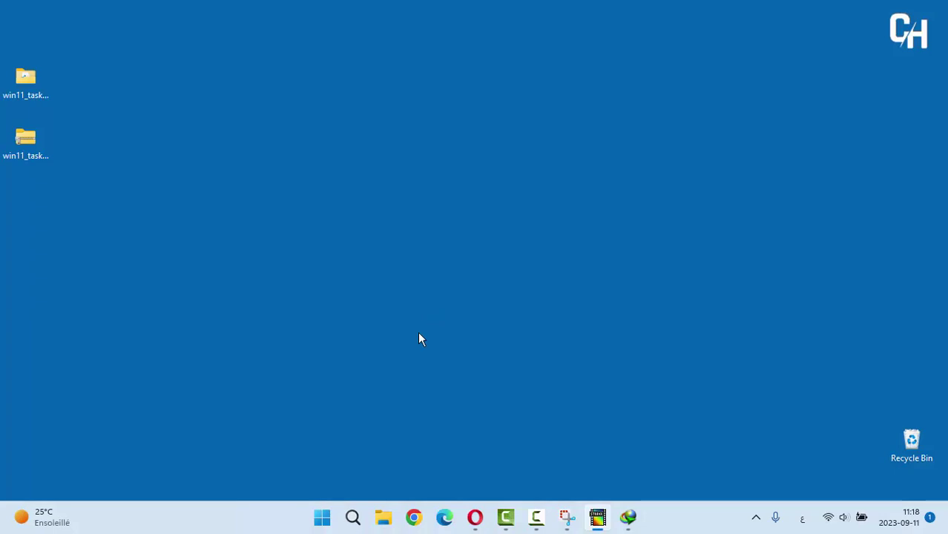
Step: Open the Registry Editor and expand the SOFTWARE key under HKEY_LOCAL_MACHINE
{"action": "left_click", "coordinate": [354, 517]}
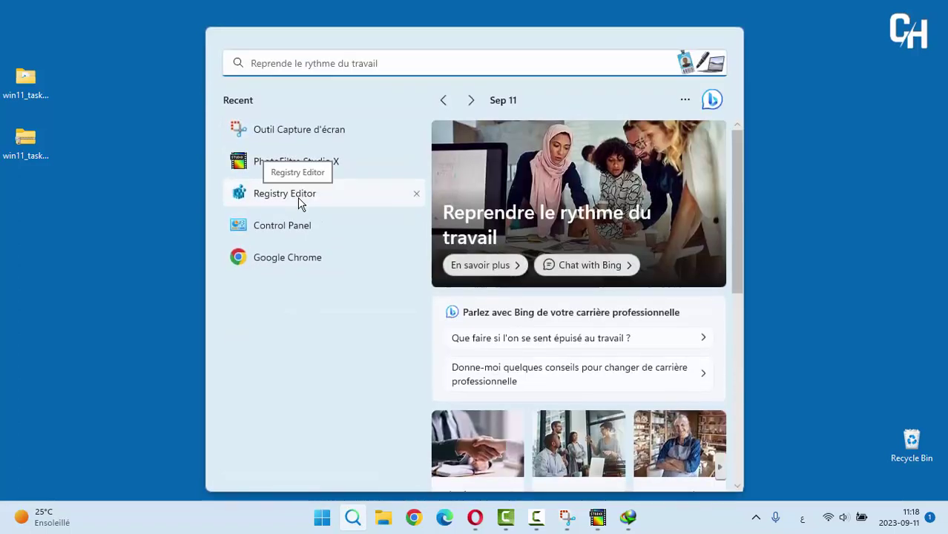
{"action": "left_click", "coordinate": [299, 198]}
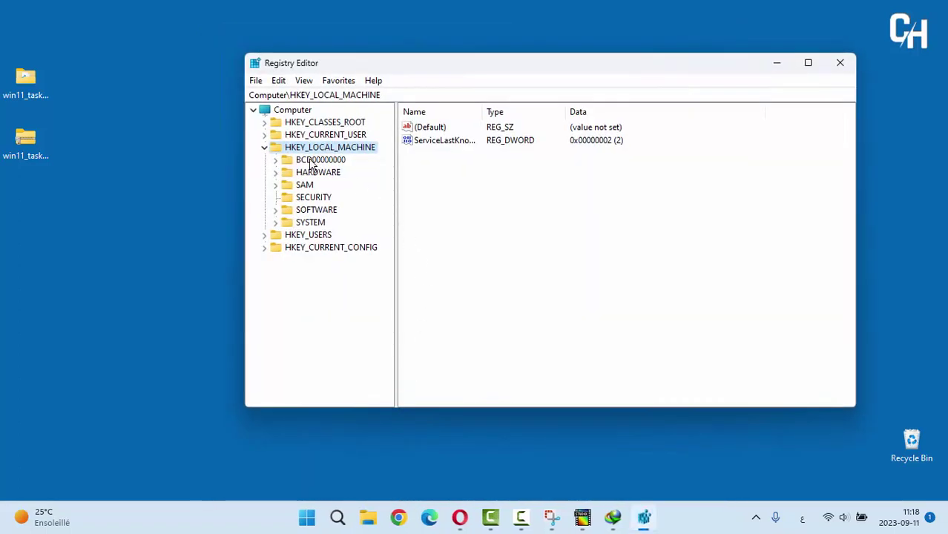
{"action": "left_click", "coordinate": [266, 150]}
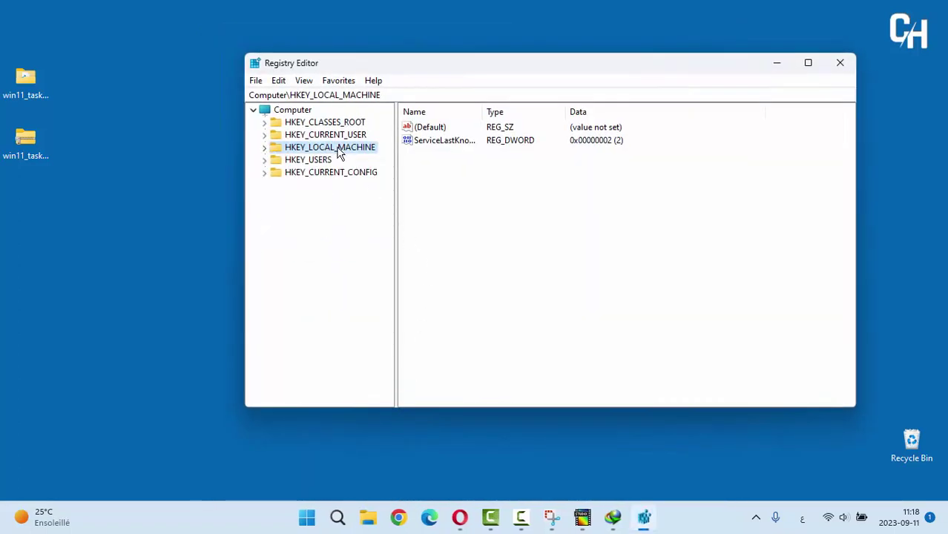
{"action": "left_click", "coordinate": [264, 150]}
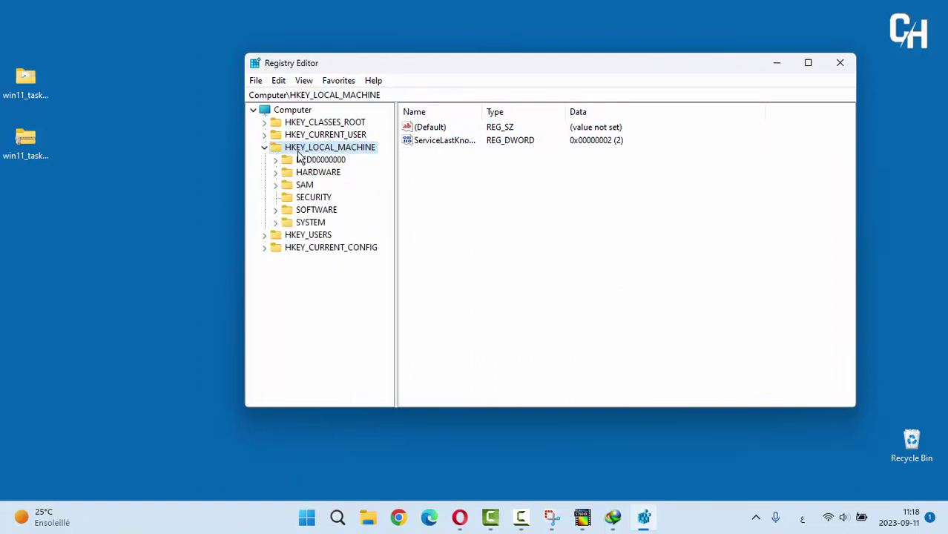
{"action": "left_click", "coordinate": [276, 211]}
Step: Expand the Microsoft key under SOFTWARE, and the Windows key inside it
{"action": "left_click_drag", "start_coordinate": [393, 186], "coordinate": [386, 233]}
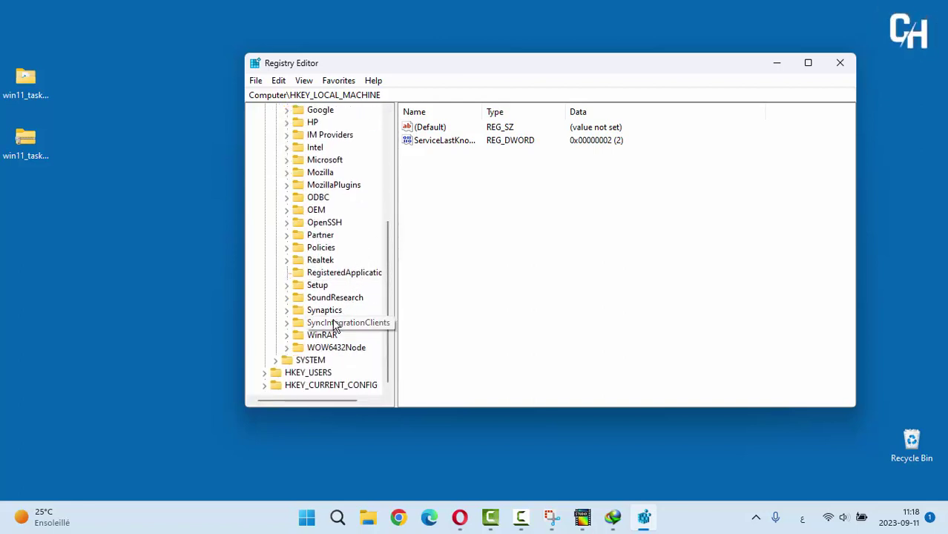
{"action": "left_click", "coordinate": [292, 163]}
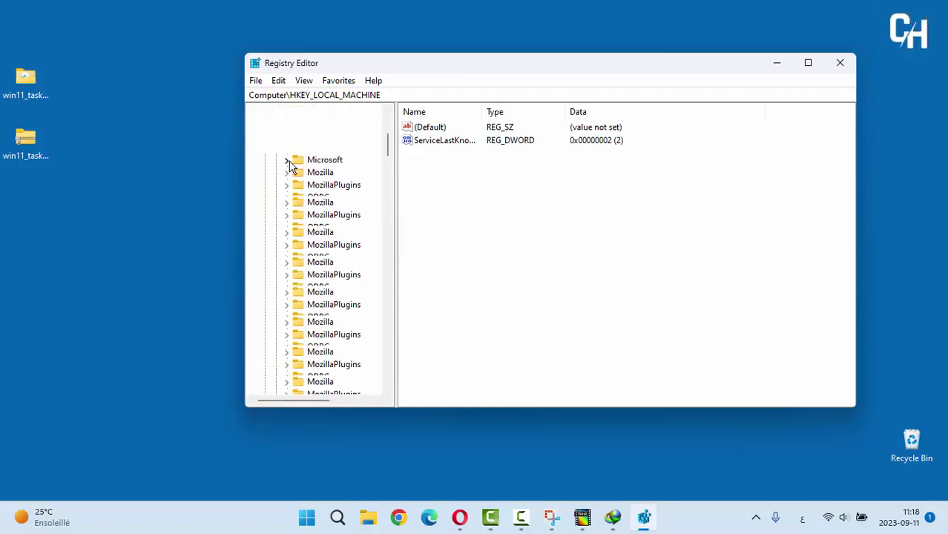
{"action": "left_click_drag", "start_coordinate": [385, 137], "coordinate": [389, 332]}
{"action": "left_click", "coordinate": [333, 298]}
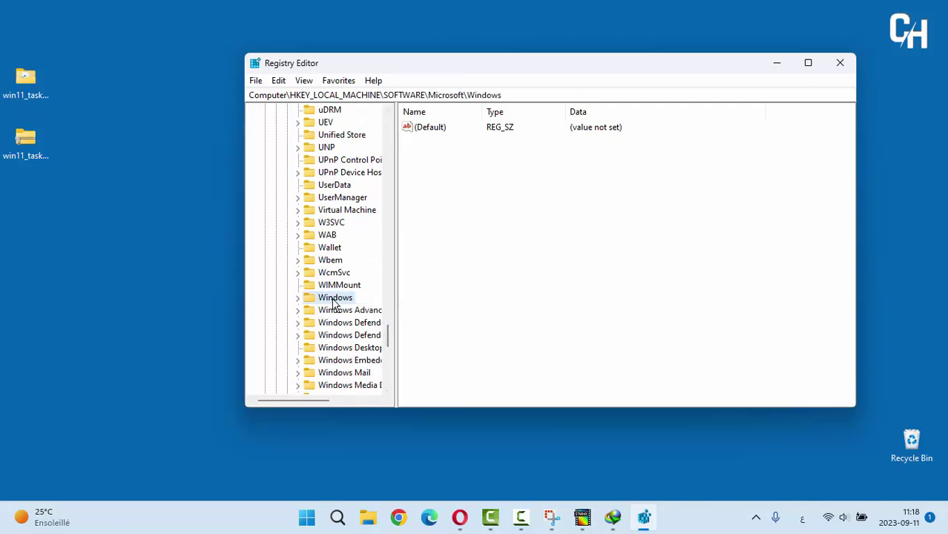
{"action": "left_click", "coordinate": [303, 297]}
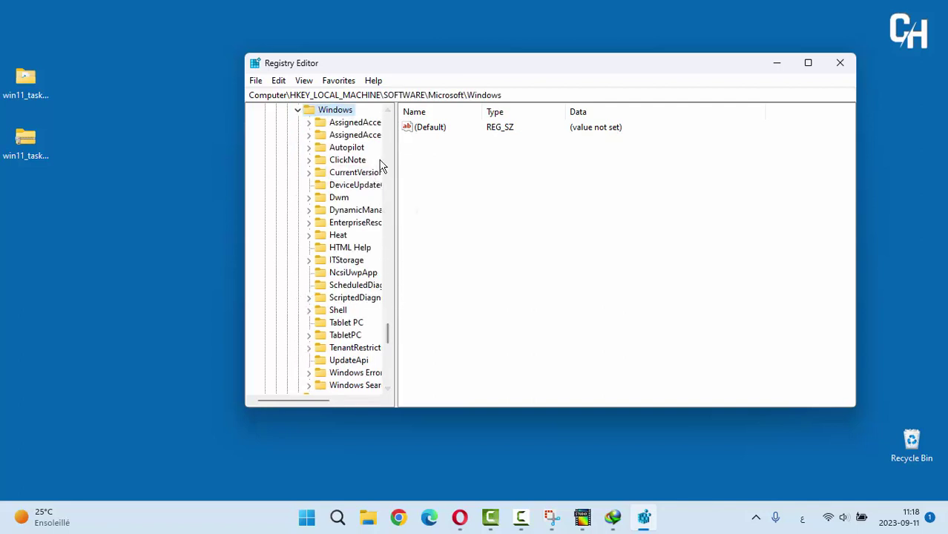
Step: Navigate through CurrentVersion and Explorer under the Windows key and select the Advanced key
{"action": "left_click_drag", "start_coordinate": [307, 401], "coordinate": [341, 401]}
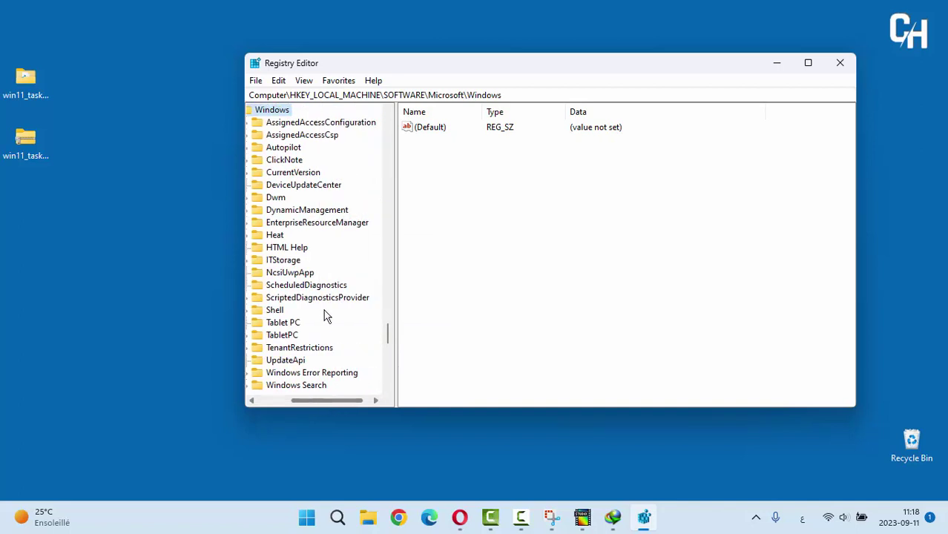
{"action": "left_click", "coordinate": [294, 173]}
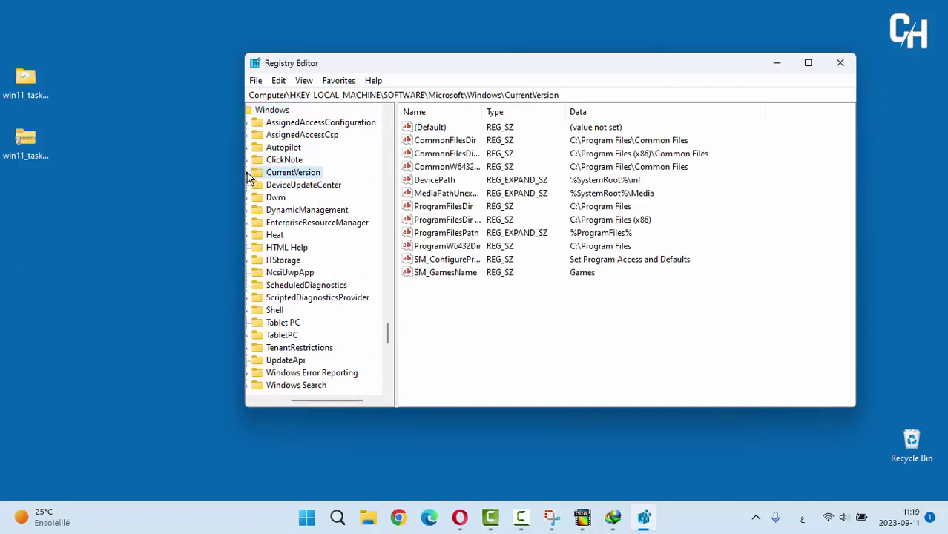
{"action": "left_click", "coordinate": [249, 173]}
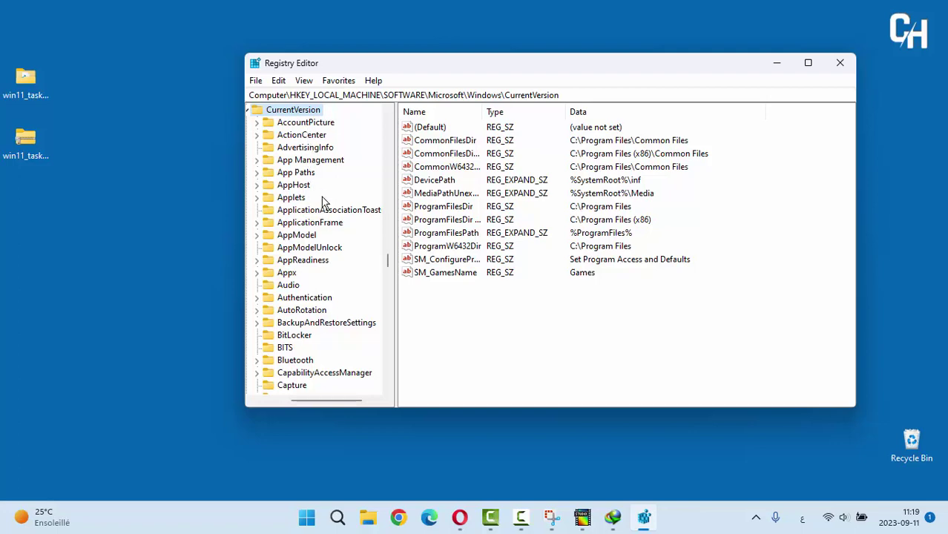
{"action": "mouse_move", "coordinate": [387, 261]}
{"action": "left_mouse_down"}
{"action": "mouse_move", "coordinate": [387, 286]}
{"action": "mouse_move", "coordinate": [385, 275]}
{"action": "left_mouse_up"}
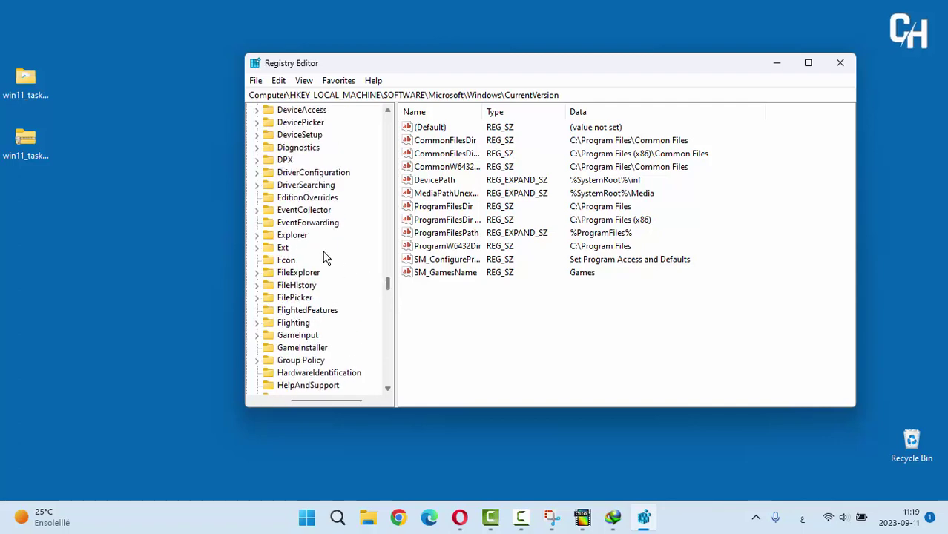
{"action": "left_click", "coordinate": [297, 235]}
{"action": "left_click", "coordinate": [257, 234]}
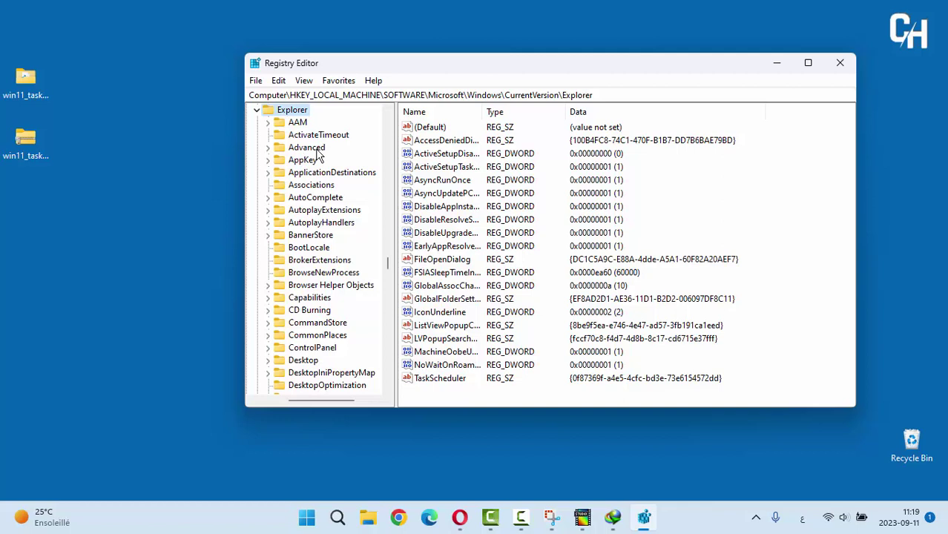
{"action": "left_click", "coordinate": [275, 152]}
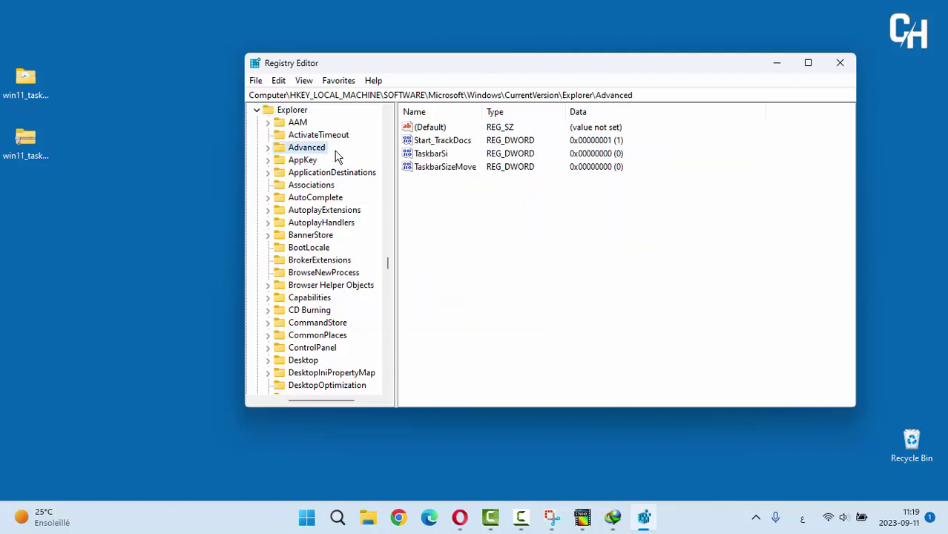
{"action": "left_click", "coordinate": [434, 157]}
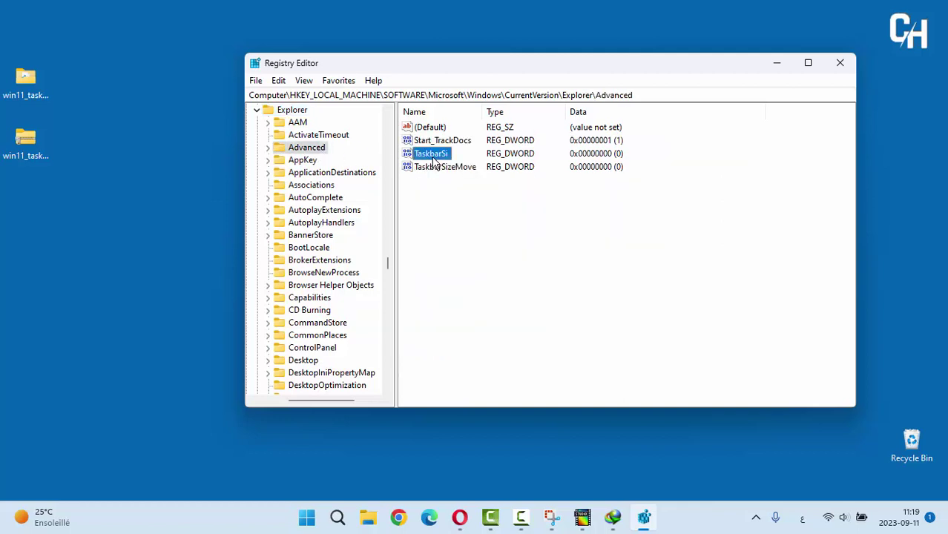
{"action": "right_click", "coordinate": [441, 200]}
{"action": "mouse_move", "coordinate": [516, 208]}
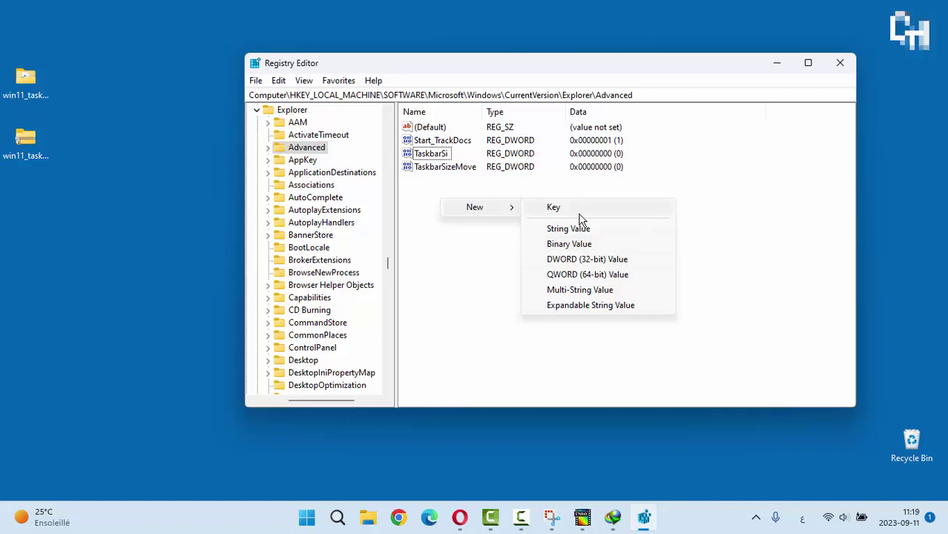
{"action": "left_click", "coordinate": [438, 268]}
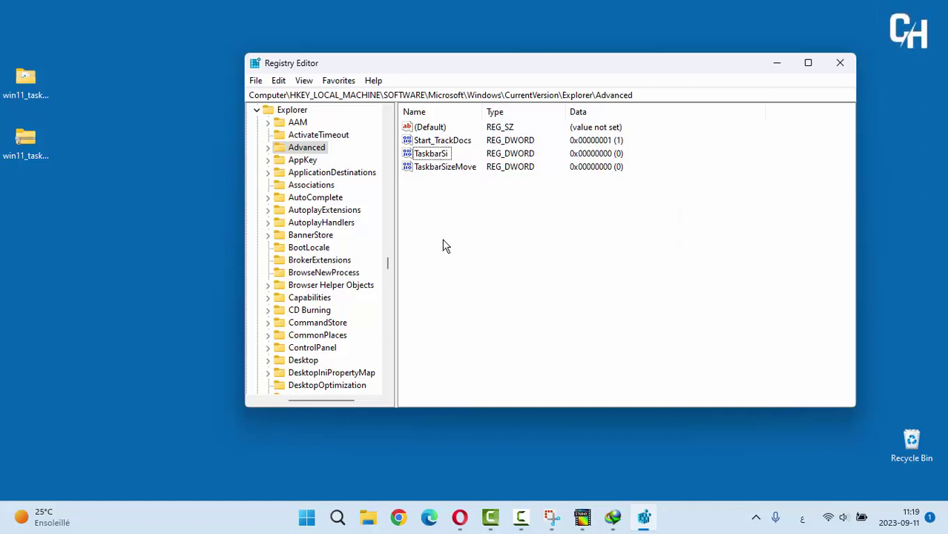
Step: Set the TaskbarSi DWORD's value data to 0 and close the Registry Editor
{"action": "double_click", "coordinate": [436, 158]}
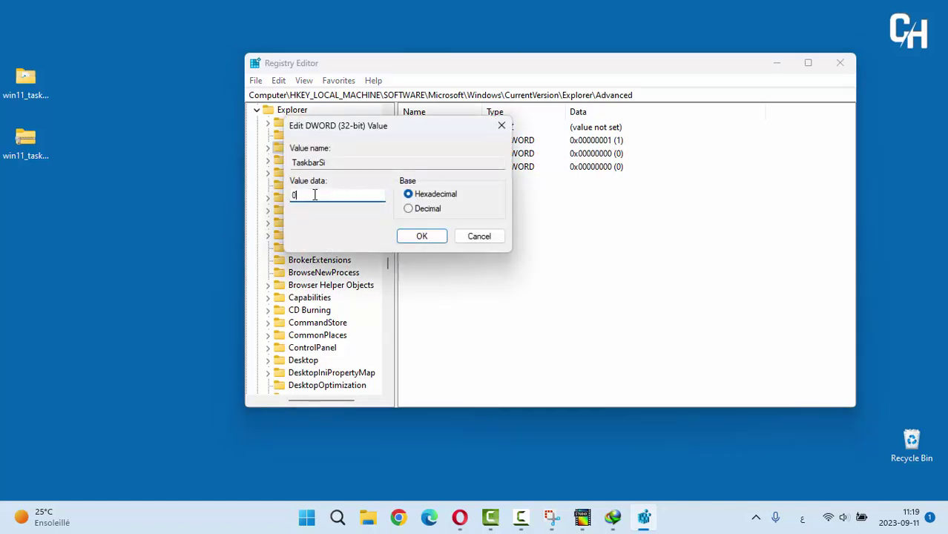
{"action": "left_click", "coordinate": [422, 236]}
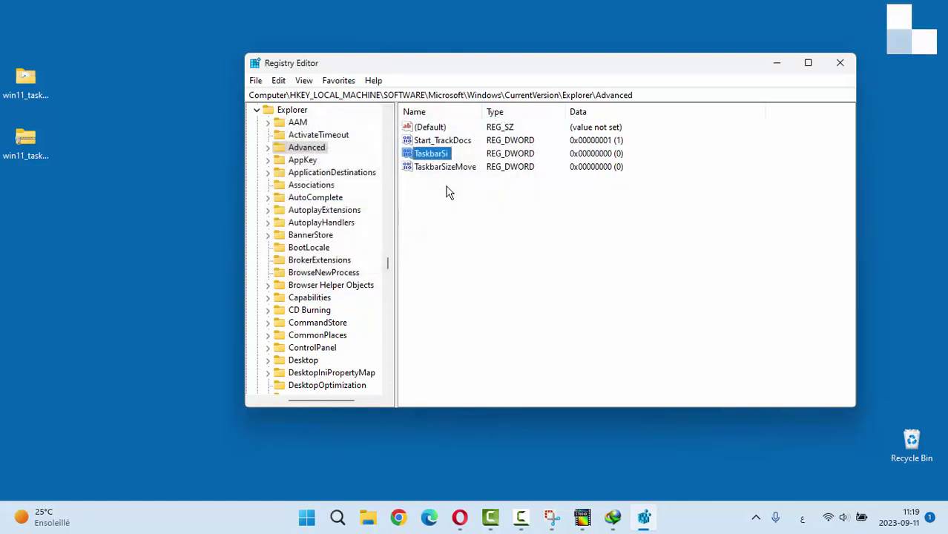
{"action": "left_click", "coordinate": [839, 63]}
Step: Restart the computer
{"action": "right_click", "coordinate": [674, 520]}
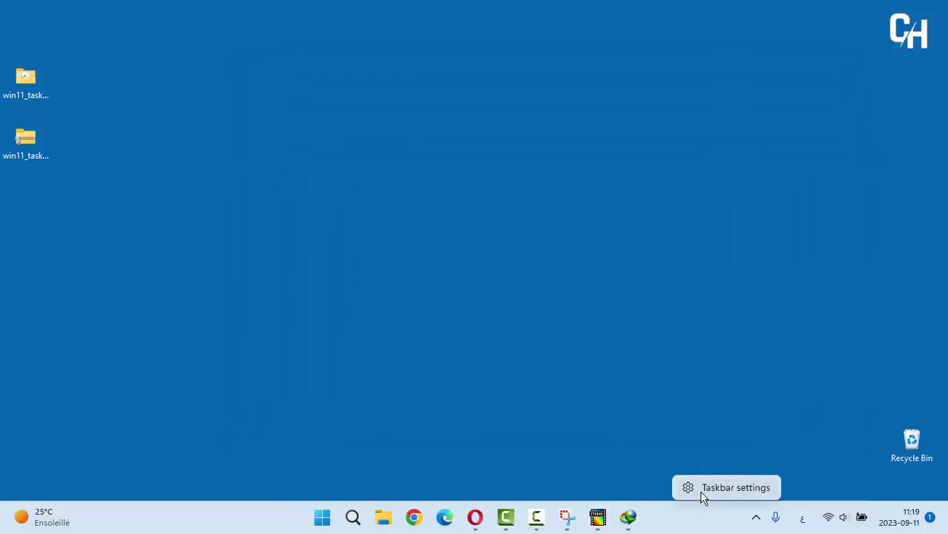
{"action": "right_click", "coordinate": [322, 517]}
{"action": "mouse_move", "coordinate": [374, 467]}
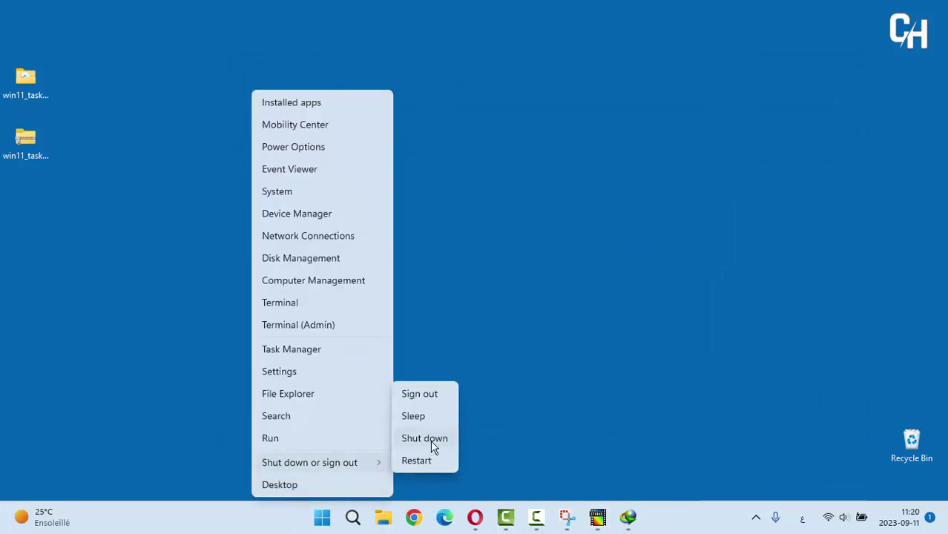
{"action": "left_click", "coordinate": [422, 460]}
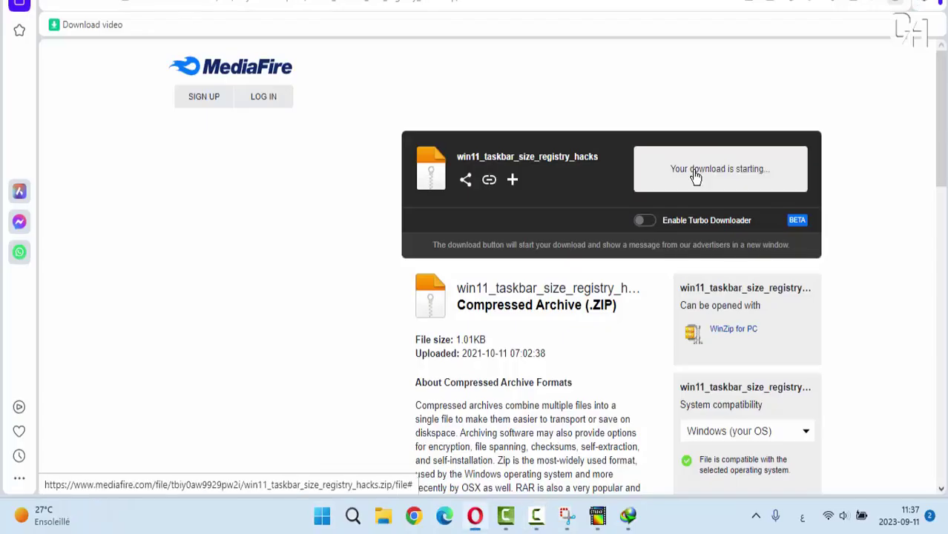
Step: Download the win11_taskbar_size_registry_hacks zip archive to the Desktop, replacing the existing file
{"action": "left_click", "coordinate": [586, 208]}
{"action": "left_click", "coordinate": [165, 181]}
{"action": "left_click", "coordinate": [479, 332]}
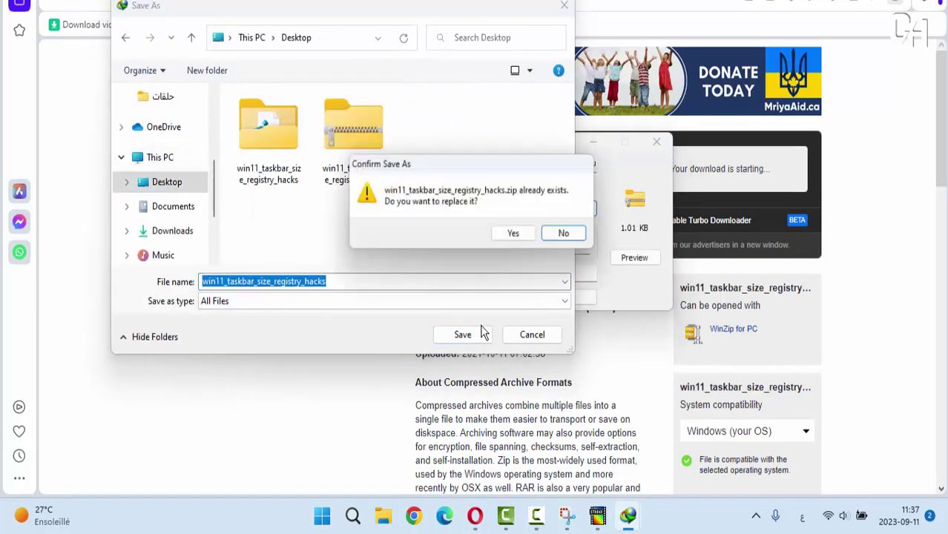
{"action": "left_click", "coordinate": [512, 231]}
{"action": "left_click", "coordinate": [469, 297]}
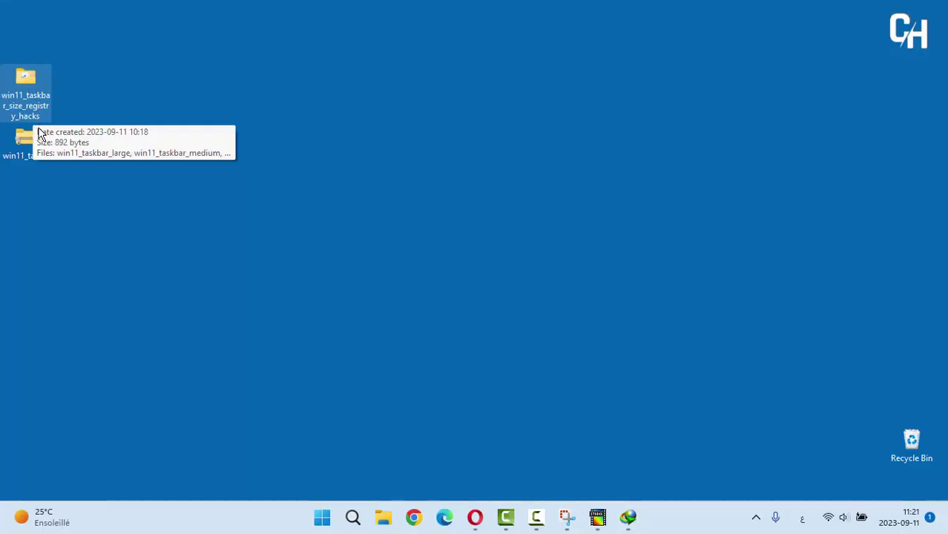
Step: Scan the downloaded zip archive on the desktop for threats with Microsoft Defender
{"action": "left_click", "coordinate": [29, 139]}
{"action": "right_click", "coordinate": [30, 141]}
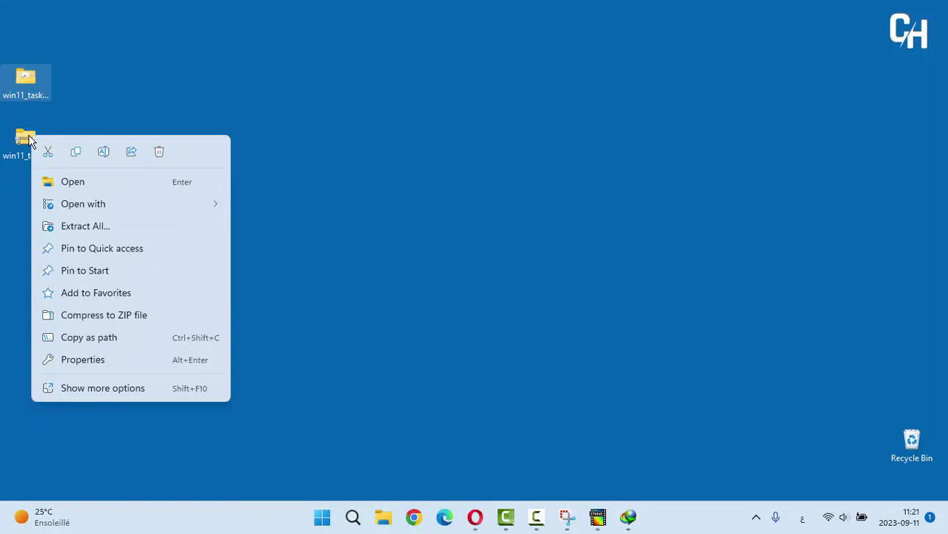
{"action": "left_click", "coordinate": [114, 391]}
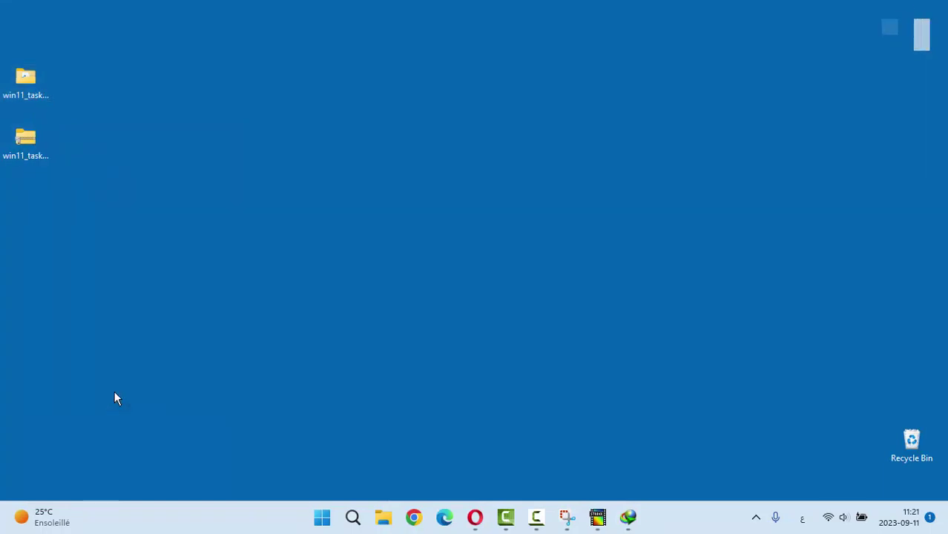
{"action": "left_click", "coordinate": [235, 171]}
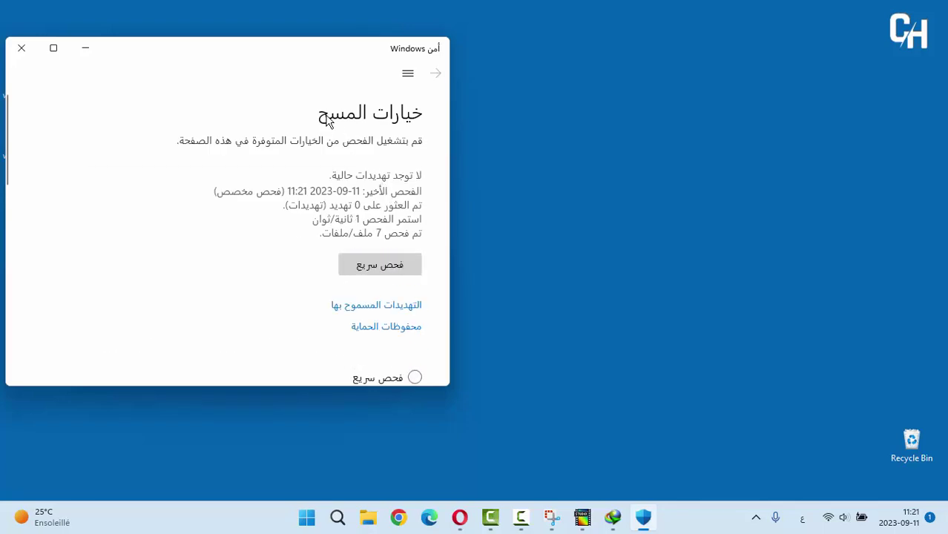
Step: Run a quick scan of the device in Windows Security and close its window
{"action": "left_click", "coordinate": [387, 265]}
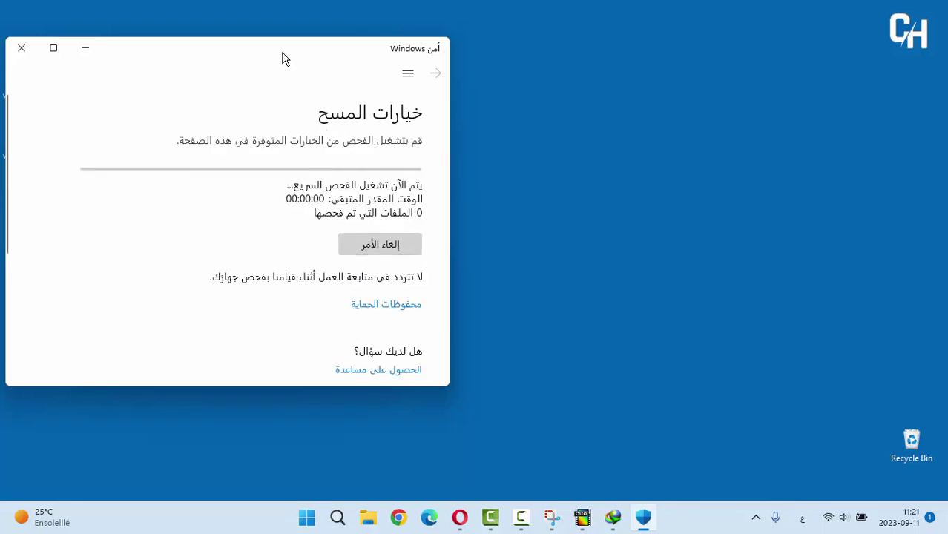
{"action": "left_click_drag", "start_coordinate": [282, 53], "coordinate": [498, 41]}
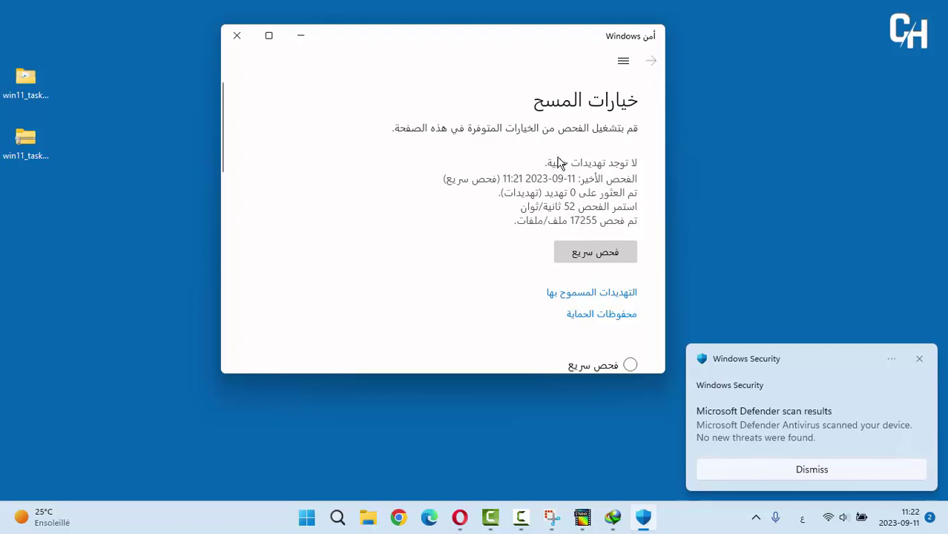
{"action": "left_click", "coordinate": [238, 35]}
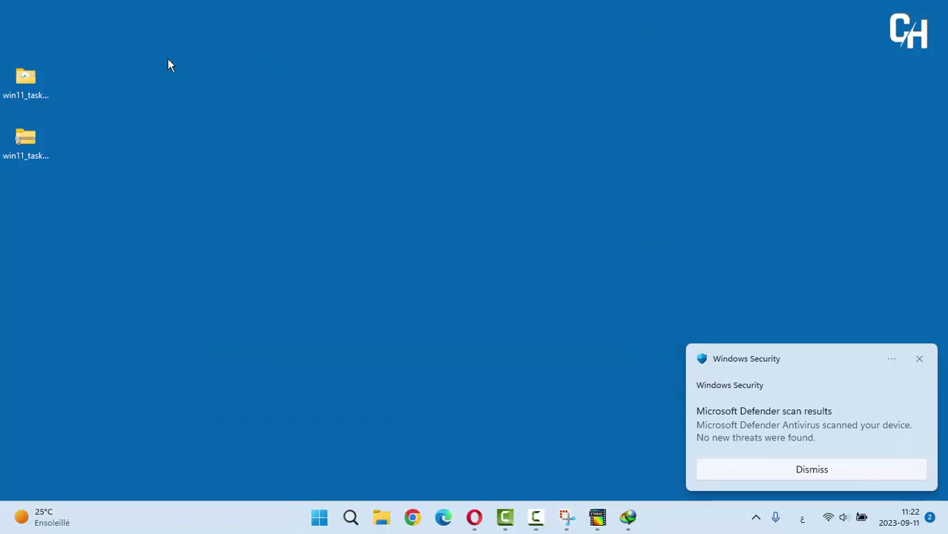
Step: Open the win11_taskbar_size_registry_hacks folder, inspect the win11_taskbar_large registry file's contents in a text editor, and close it
{"action": "double_click", "coordinate": [26, 82]}
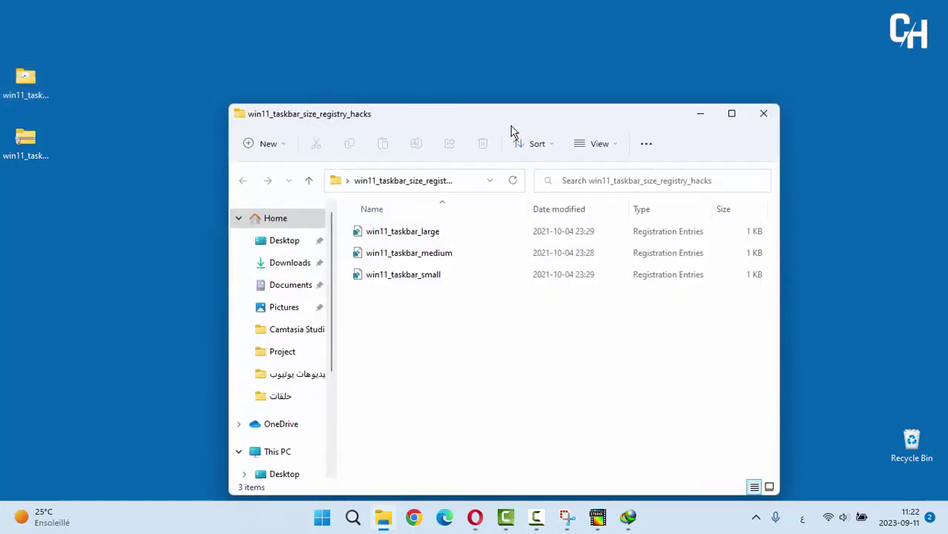
{"action": "left_click_drag", "start_coordinate": [519, 115], "coordinate": [508, 52]}
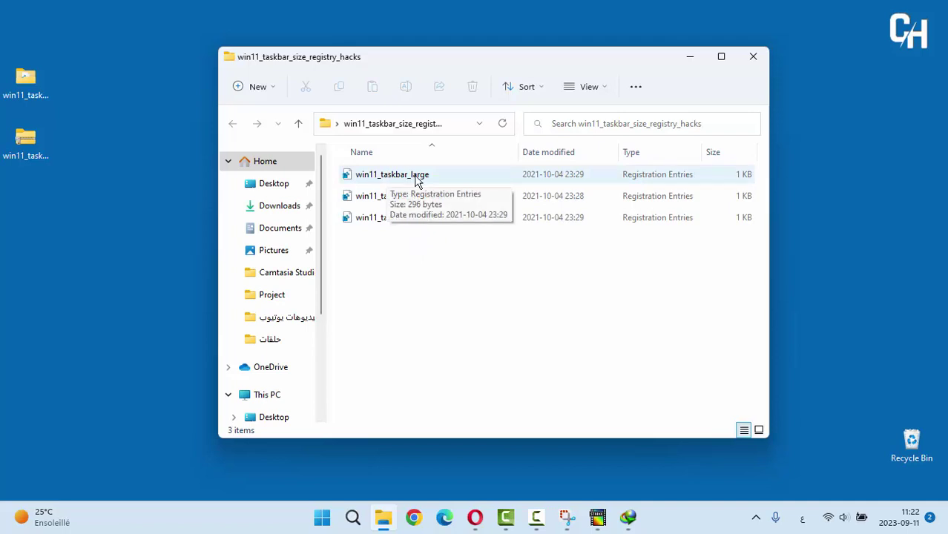
{"action": "right_click", "coordinate": [416, 181]}
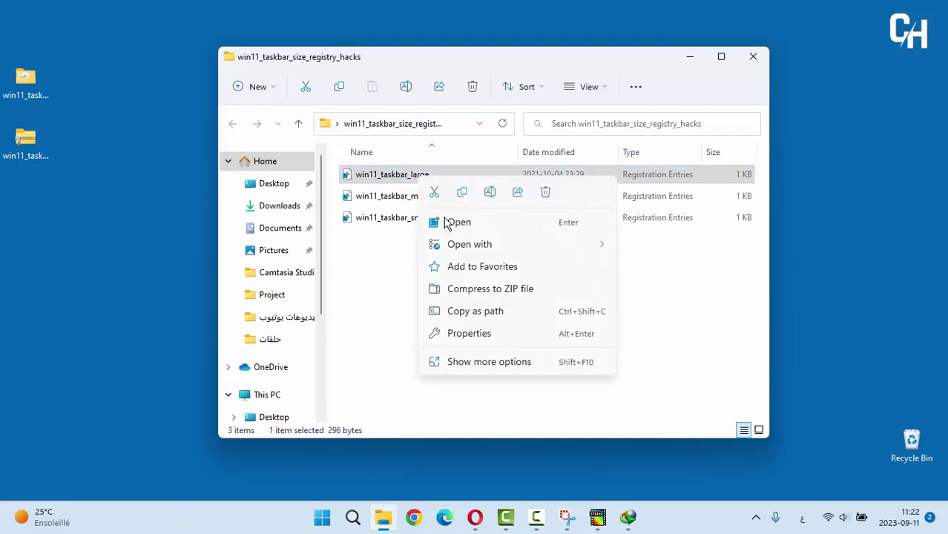
{"action": "mouse_move", "coordinate": [520, 244]}
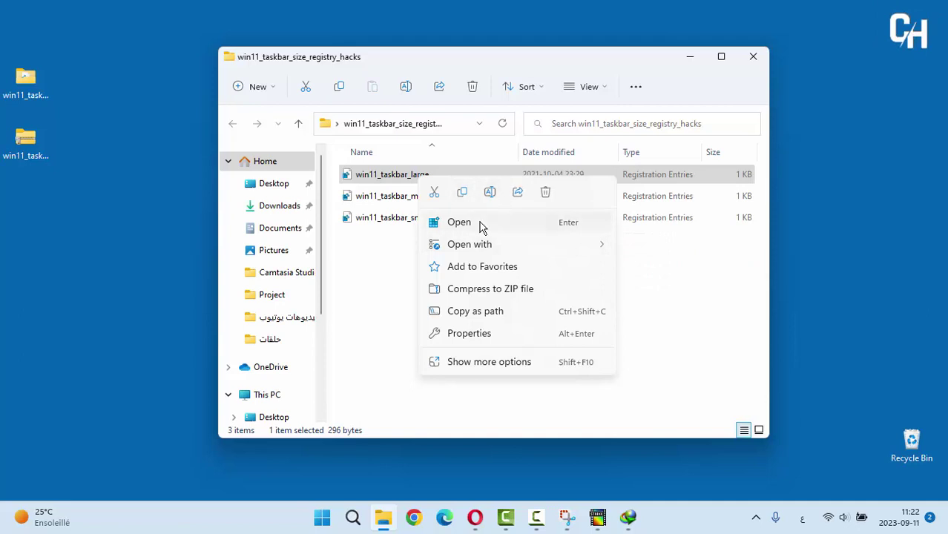
{"action": "mouse_move", "coordinate": [469, 246]}
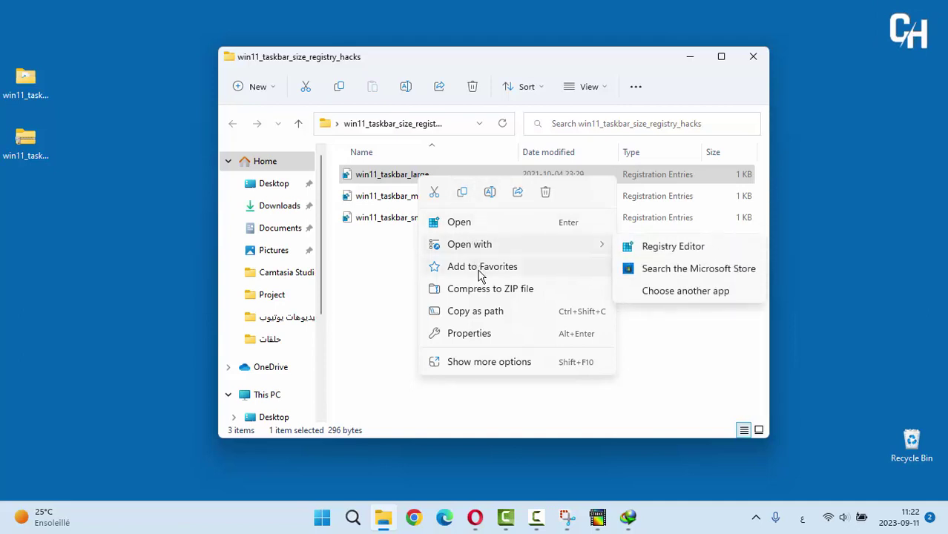
{"action": "left_click", "coordinate": [477, 363]}
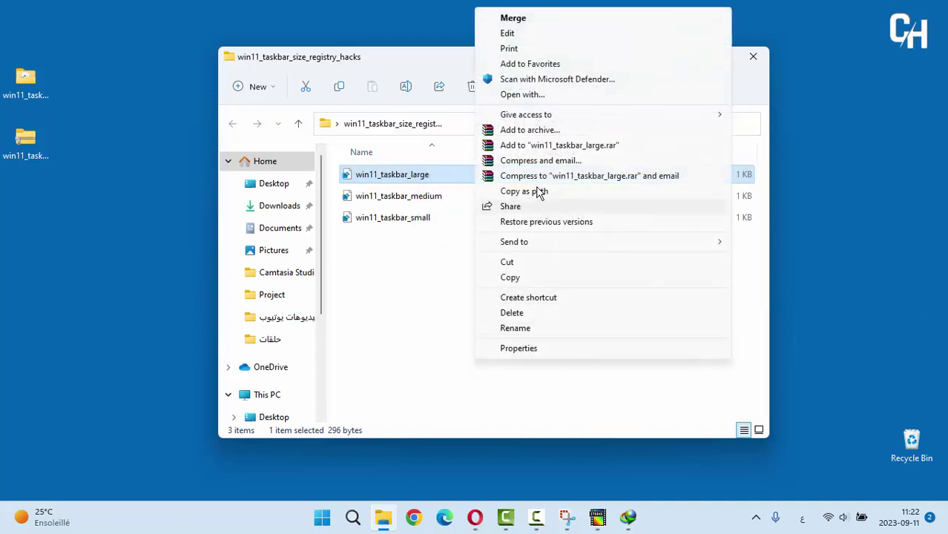
{"action": "left_click", "coordinate": [508, 32]}
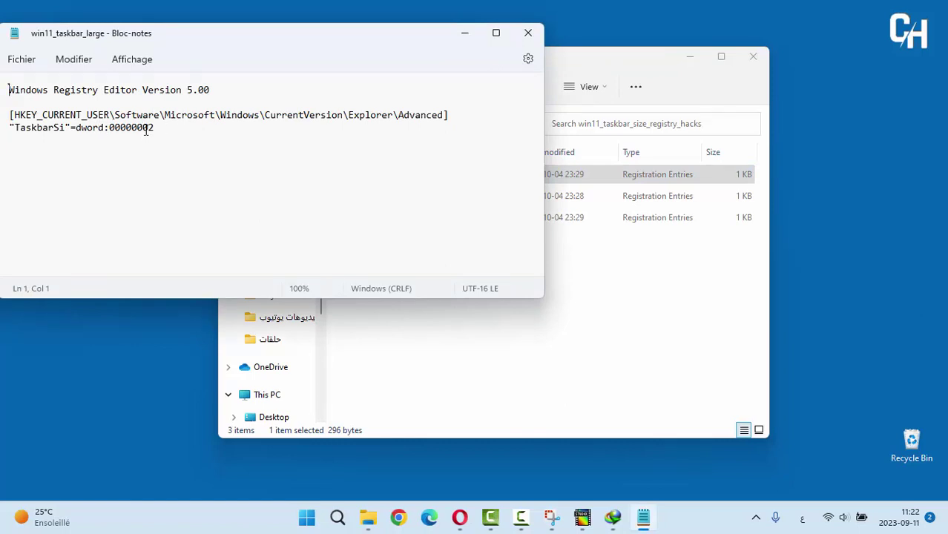
{"action": "left_click", "coordinate": [528, 32]}
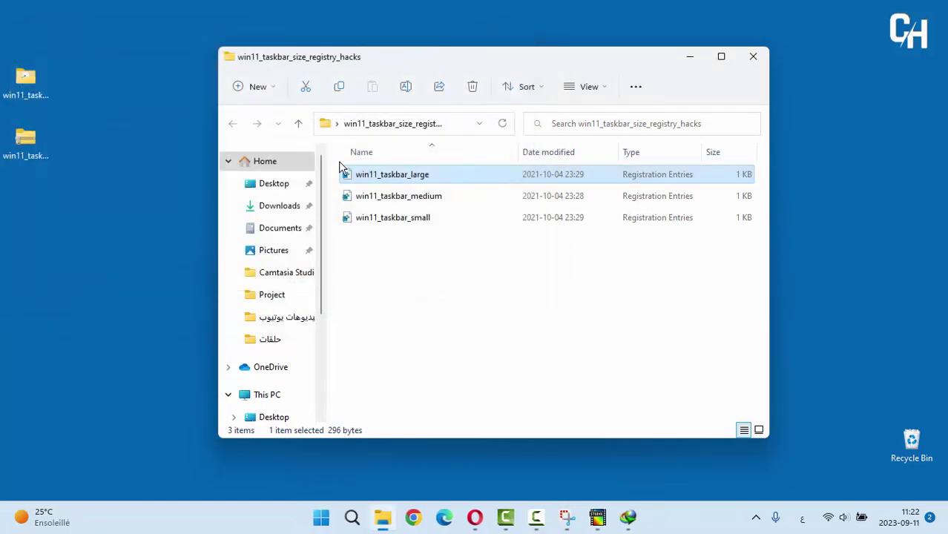
{"action": "left_click", "coordinate": [410, 203]}
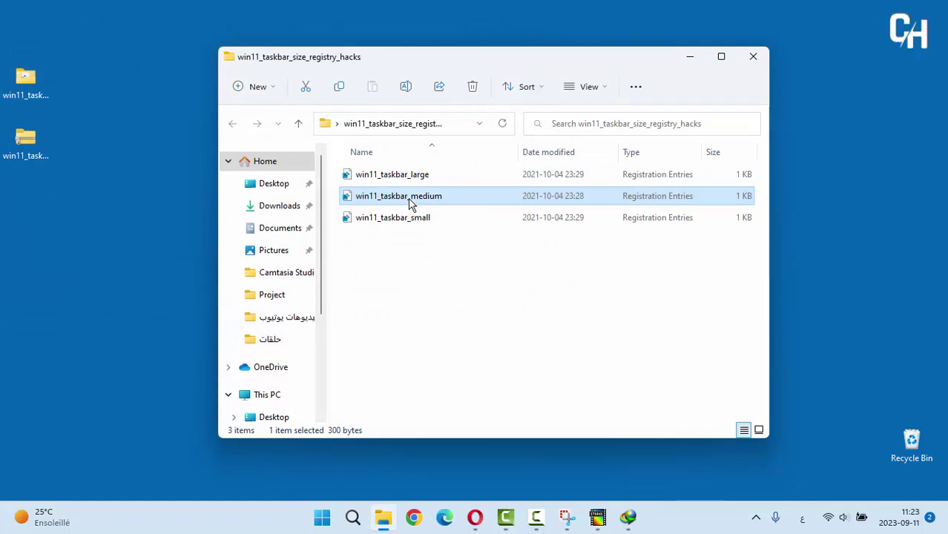
{"action": "left_click", "coordinate": [405, 226]}
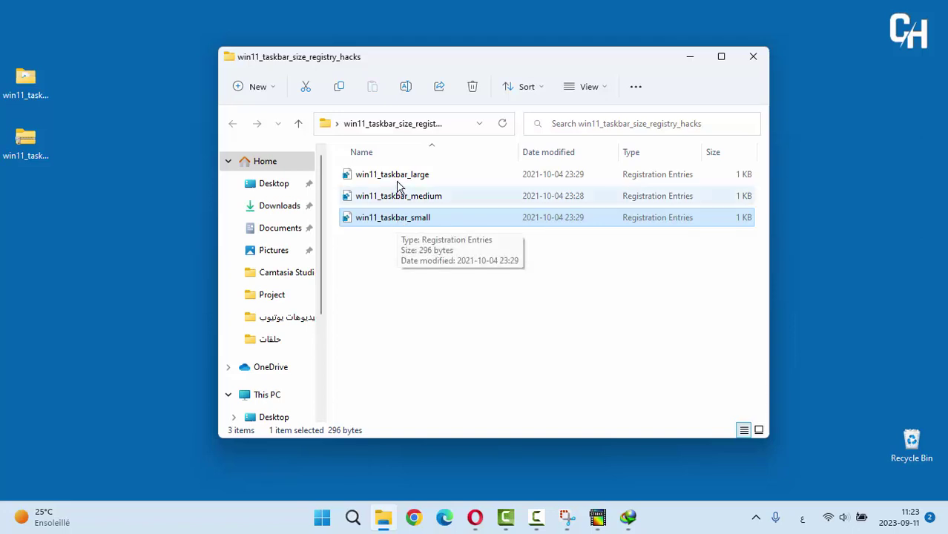
{"action": "left_click", "coordinate": [406, 238]}
{"action": "left_click_drag", "start_coordinate": [406, 238], "coordinate": [402, 258]}
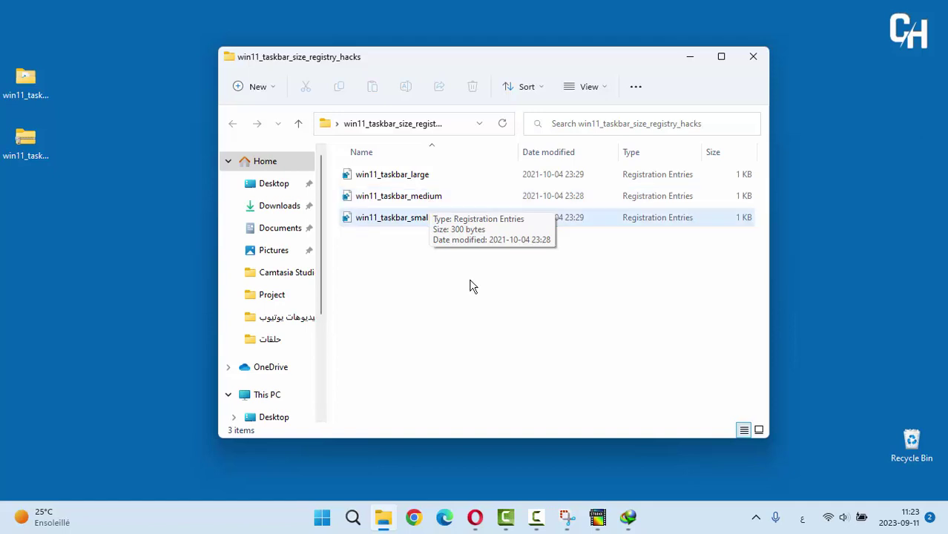
Step: Merge the win11_taskbar_small file into the registry and confirm the change
{"action": "left_click", "coordinate": [401, 223]}
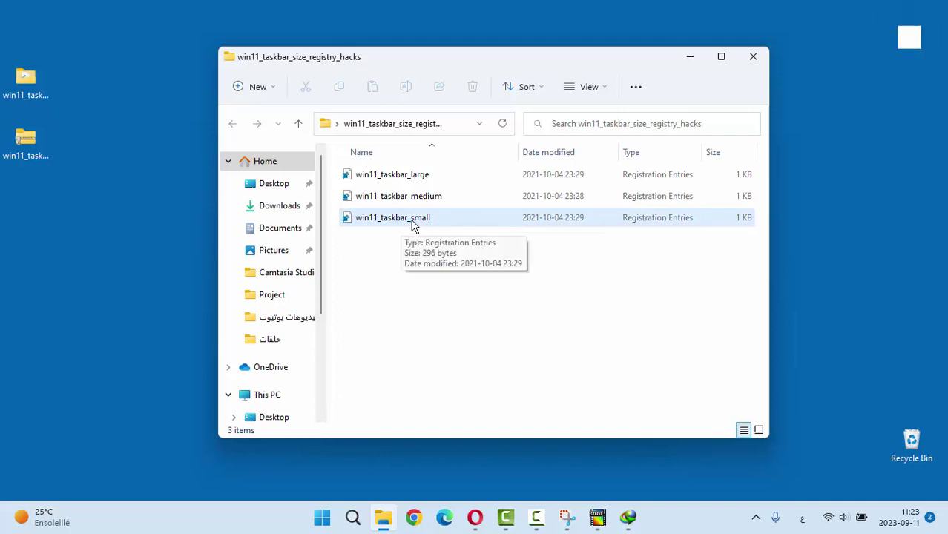
{"action": "left_click", "coordinate": [407, 221]}
{"action": "left_click", "coordinate": [407, 221], "text": "ctrl"}
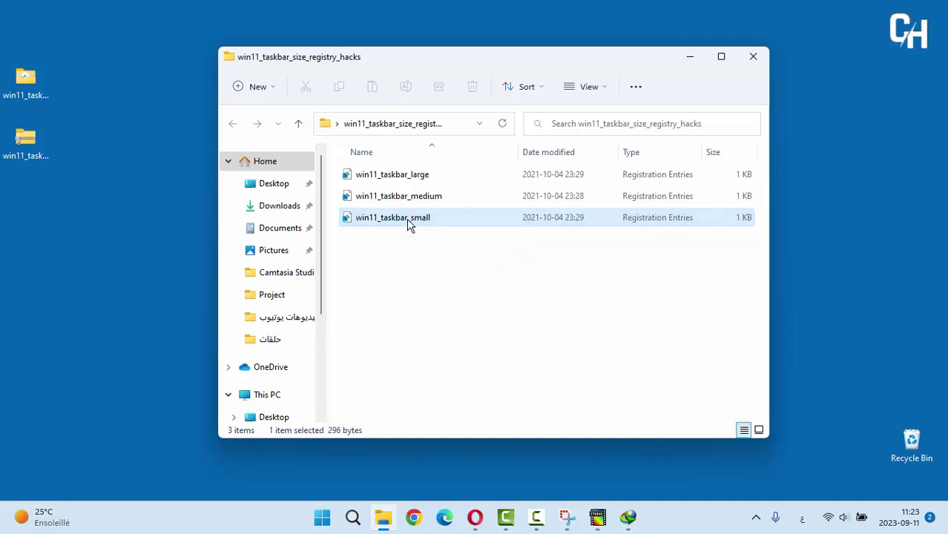
{"action": "double_click", "coordinate": [407, 221]}
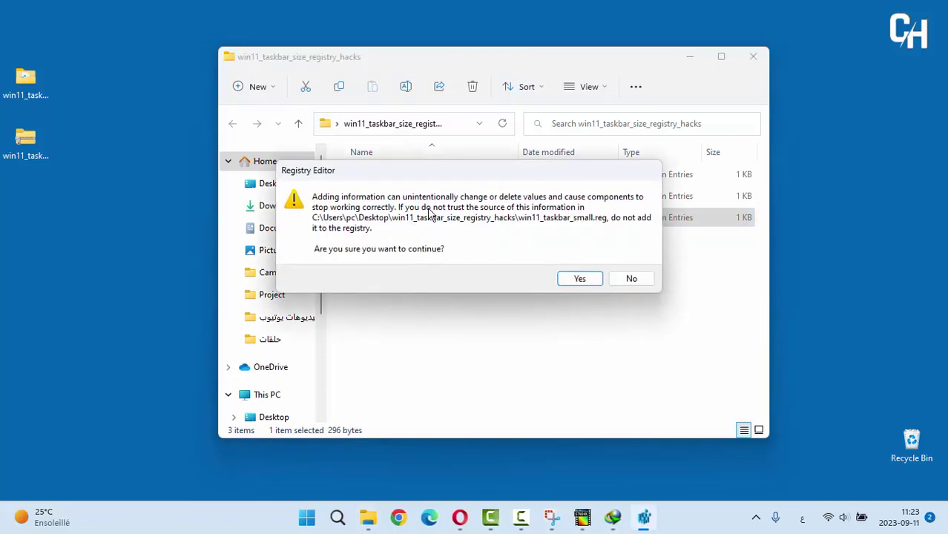
{"action": "left_click", "coordinate": [580, 278]}
{"action": "left_click", "coordinate": [635, 265]}
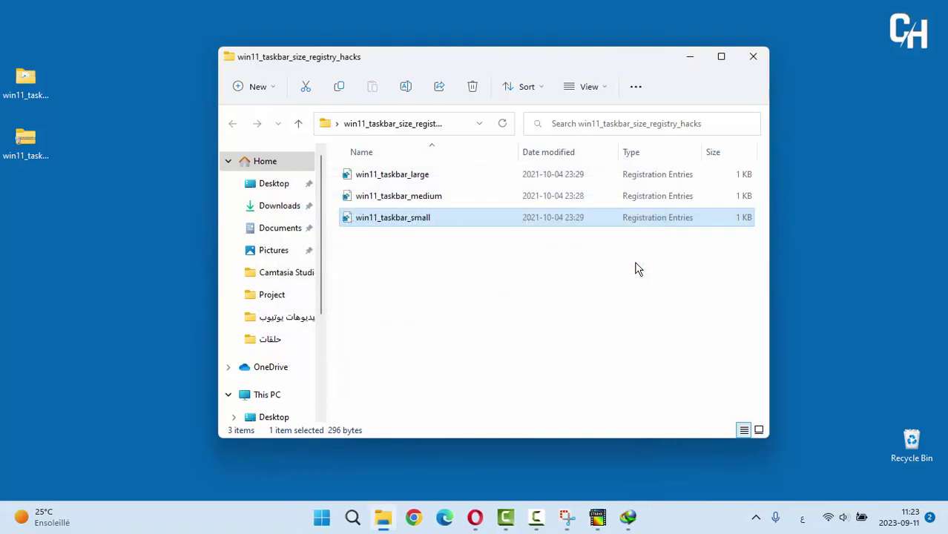
Step: Restart the Windows Explorer process from Task Manager to apply the small taskbar size
{"action": "right_click", "coordinate": [682, 508]}
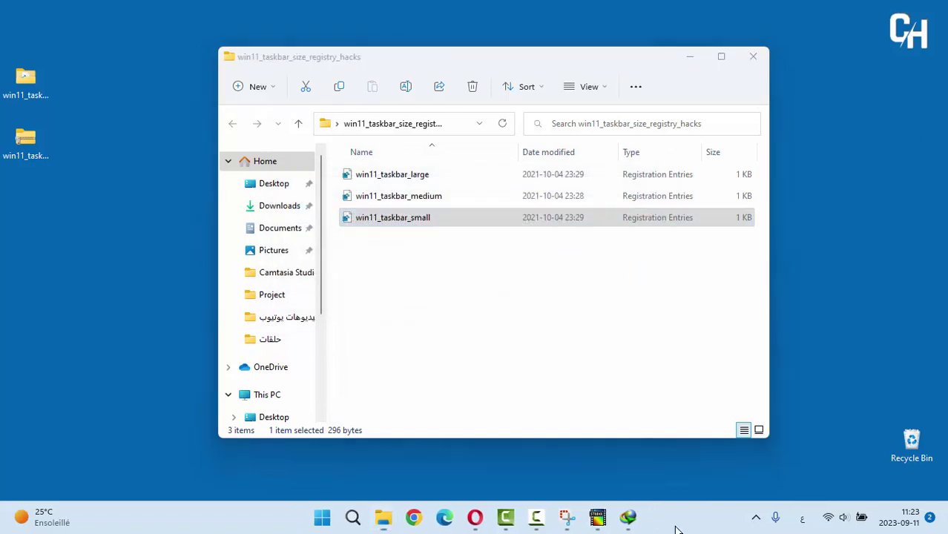
{"action": "right_click", "coordinate": [322, 516]}
{"action": "left_click", "coordinate": [318, 351]}
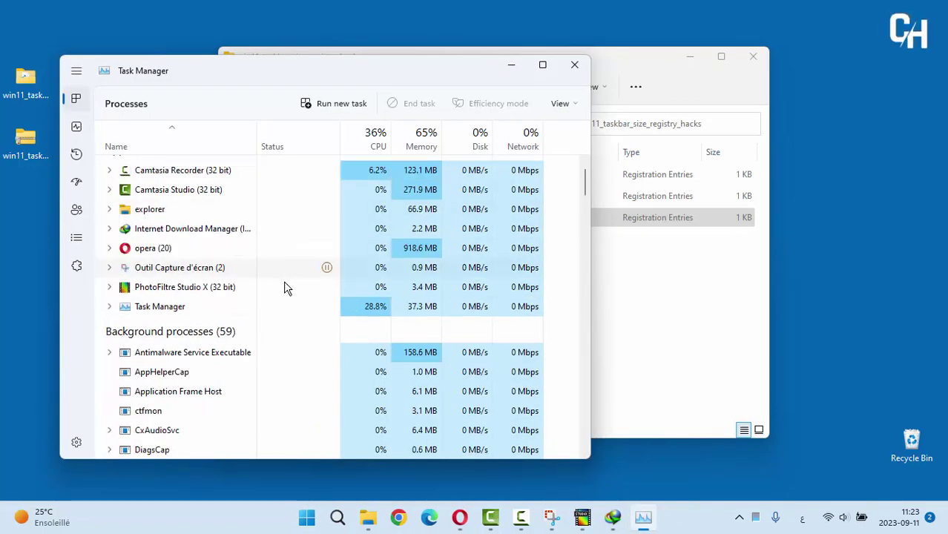
{"action": "left_click", "coordinate": [179, 311]}
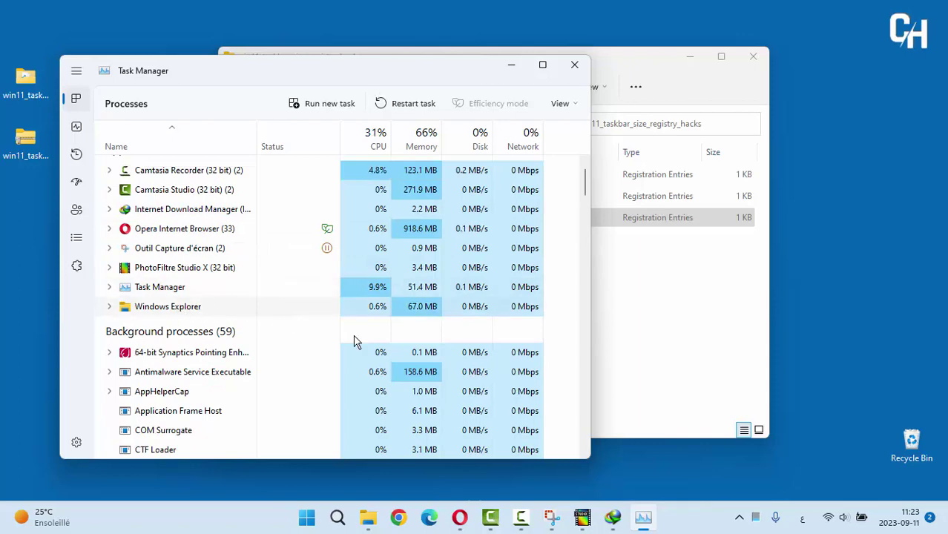
{"action": "left_click", "coordinate": [409, 103]}
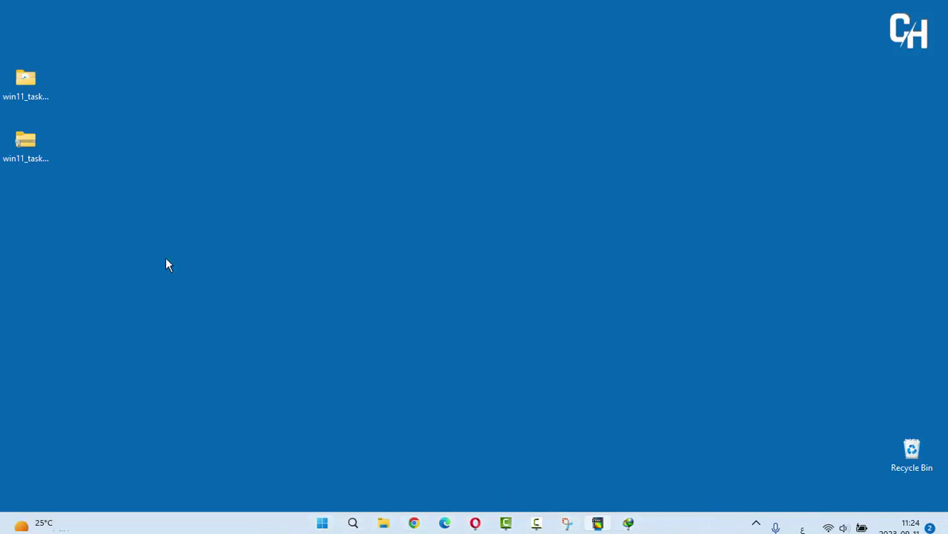
Step: Merge the win11_taskbar_medium file from the desktop folder into the registry and close the folder window
{"action": "double_click", "coordinate": [29, 77]}
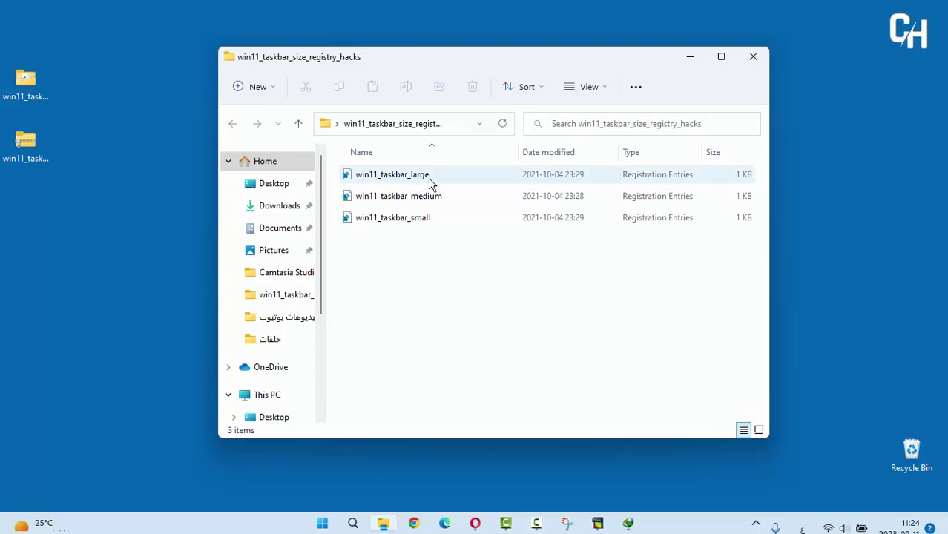
{"action": "left_click", "coordinate": [384, 196]}
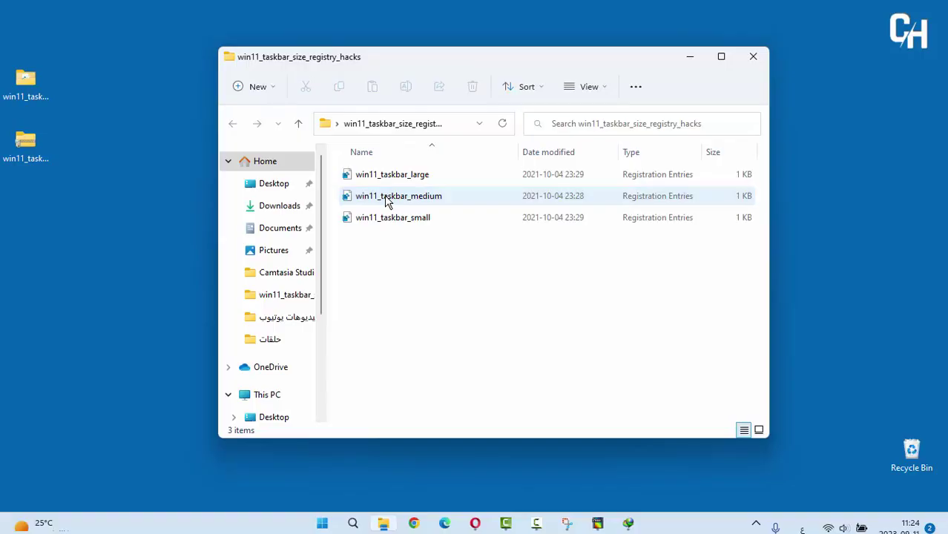
{"action": "double_click", "coordinate": [384, 196]}
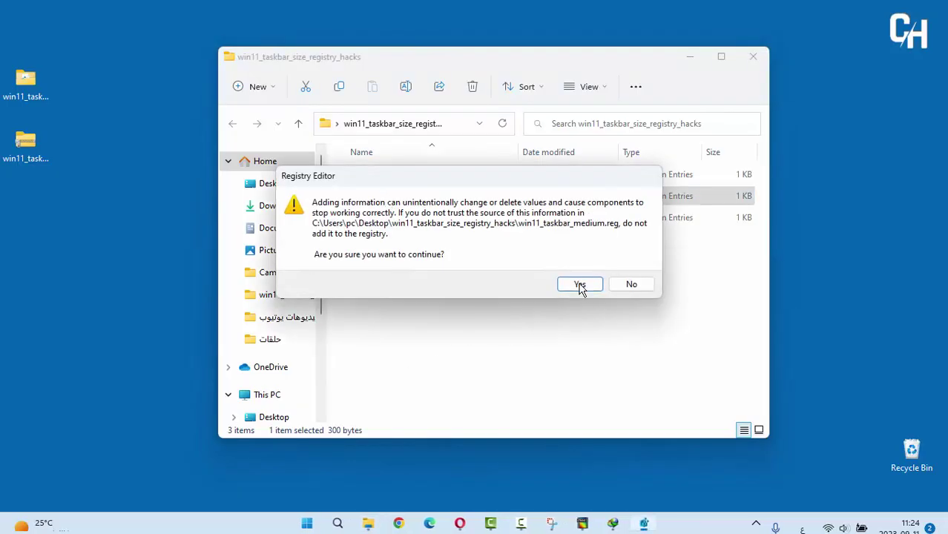
{"action": "left_click", "coordinate": [580, 286]}
{"action": "left_click", "coordinate": [617, 271]}
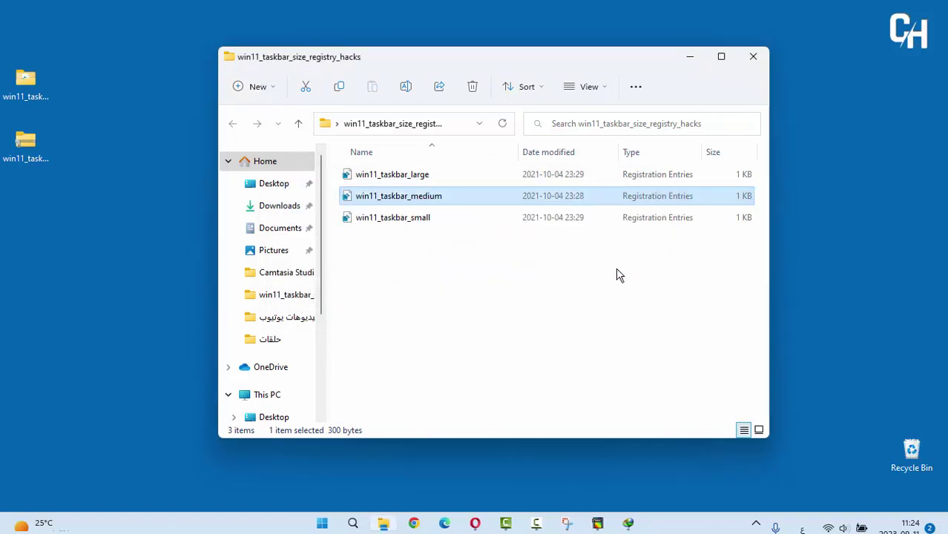
{"action": "left_click", "coordinate": [753, 57]}
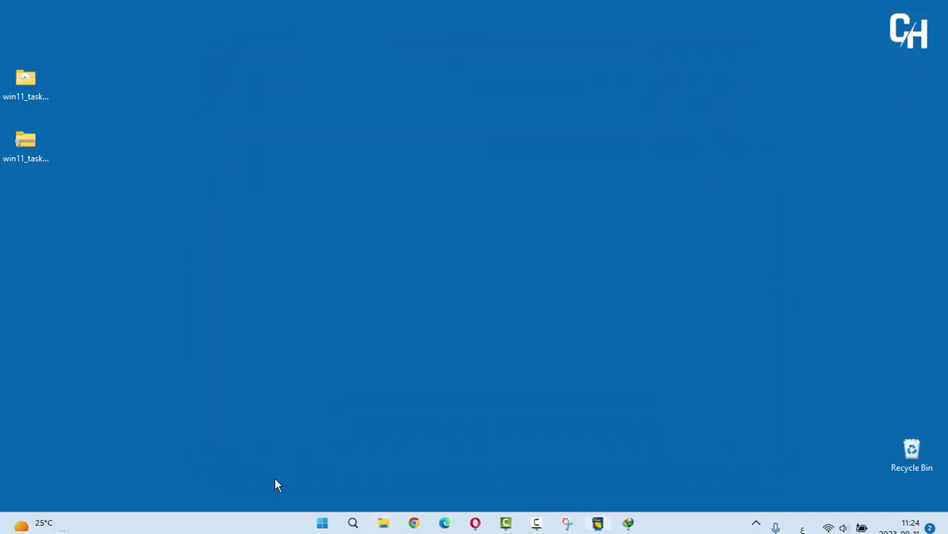
Step: Restart Windows Explorer through Task Manager to apply the medium taskbar size, and close Task Manager
{"action": "right_click", "coordinate": [322, 523]}
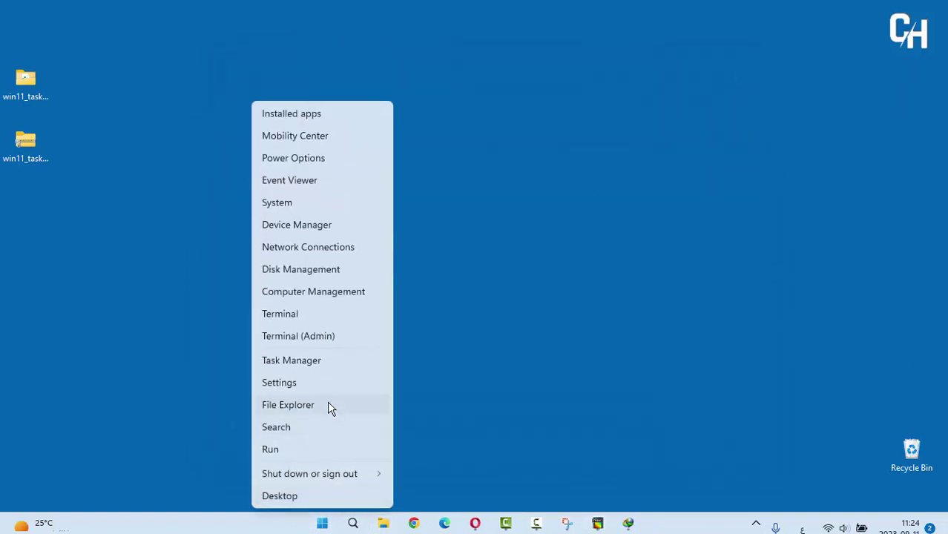
{"action": "left_click", "coordinate": [291, 360]}
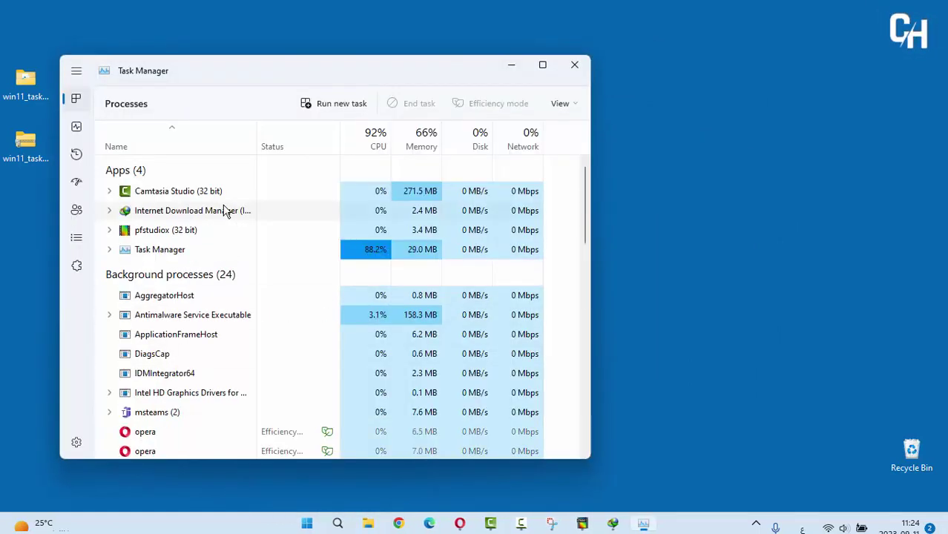
{"action": "scroll", "coordinate": [206, 331], "scroll_direction": "down", "scroll_amount": 1}
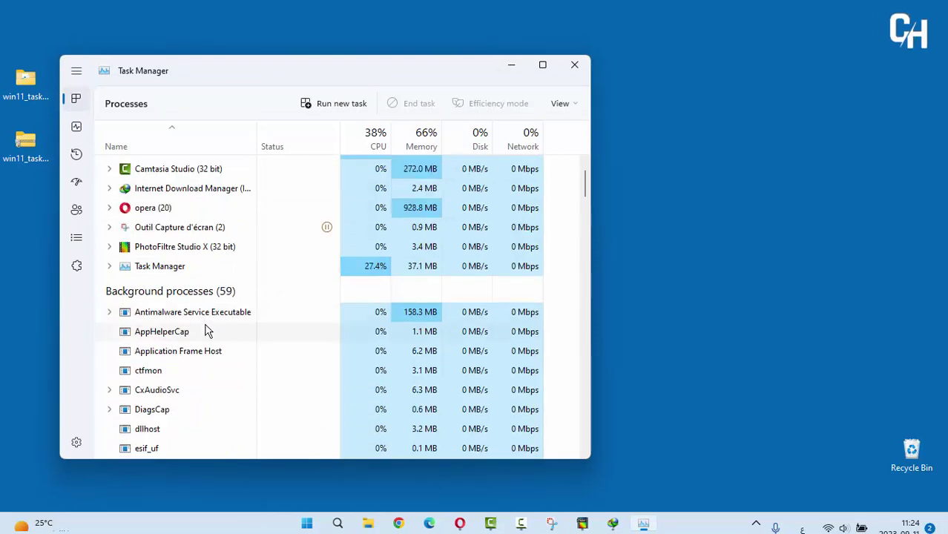
{"action": "scroll", "coordinate": [215, 337], "scroll_direction": "down", "scroll_amount": 5}
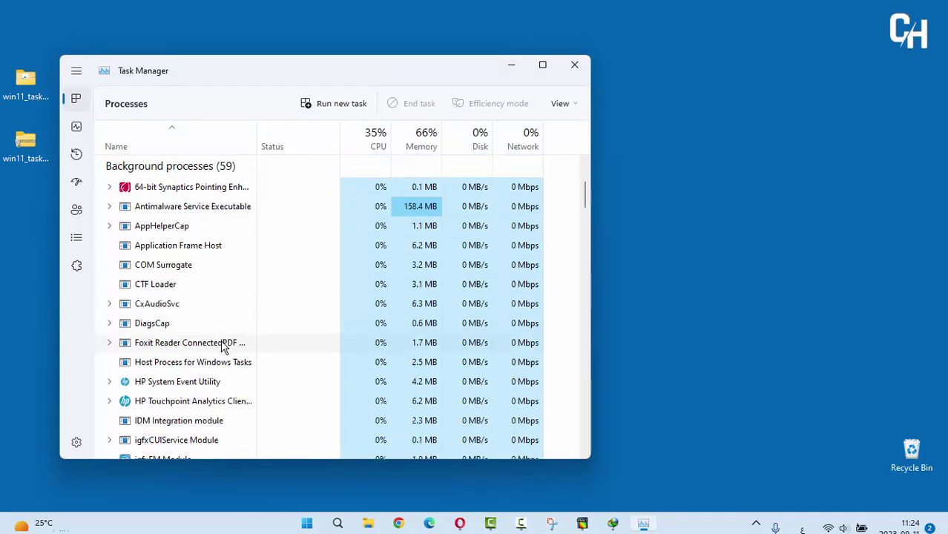
{"action": "scroll", "coordinate": [222, 347], "scroll_direction": "down", "scroll_amount": 10}
{"action": "left_click_drag", "start_coordinate": [585, 212], "coordinate": [590, 470]}
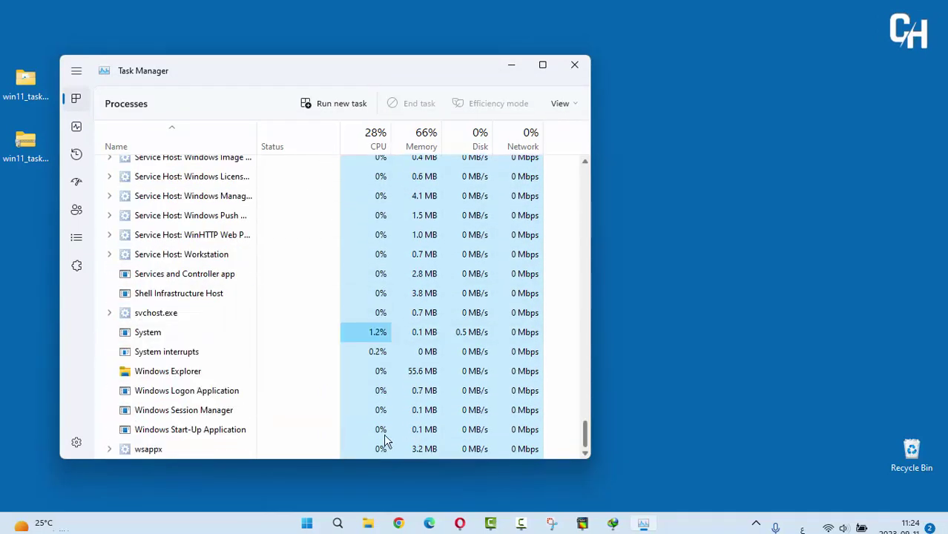
{"action": "left_click", "coordinate": [145, 373]}
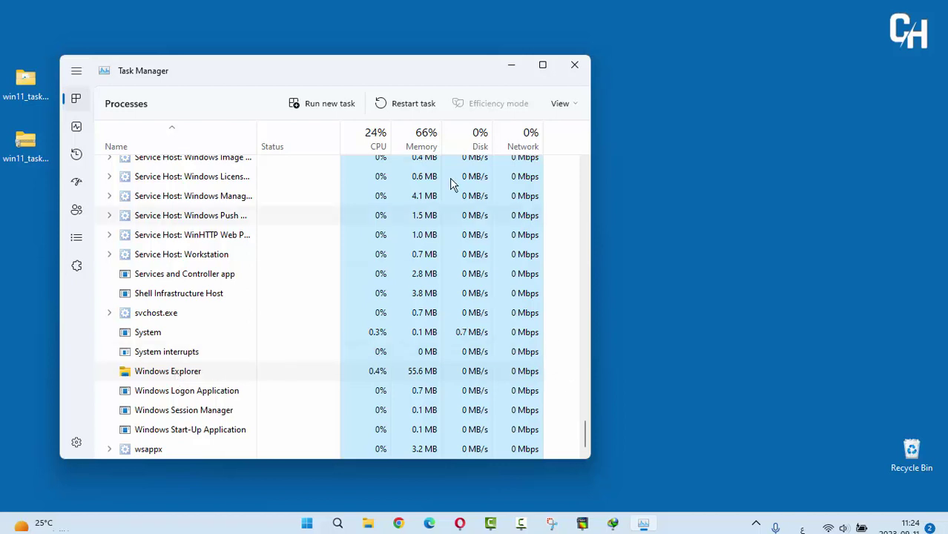
{"action": "left_click", "coordinate": [406, 107]}
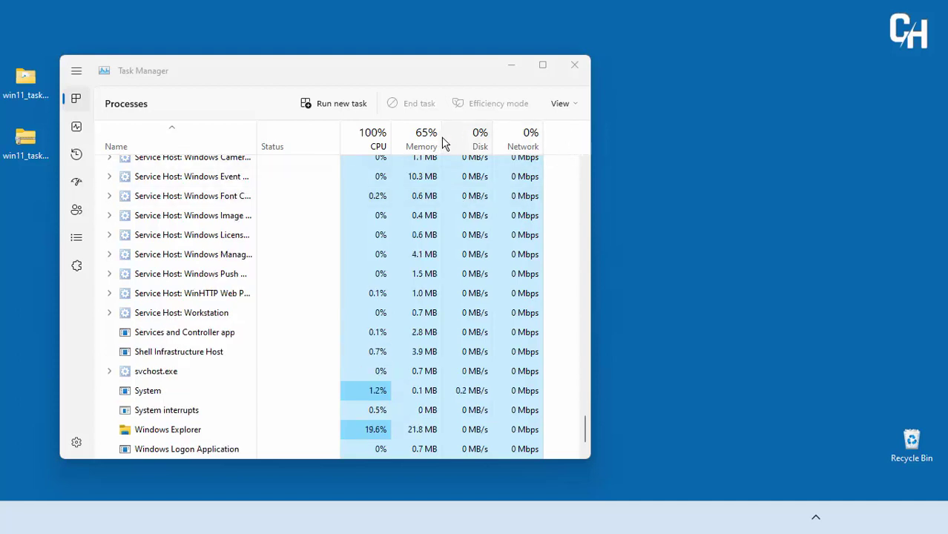
{"action": "left_click", "coordinate": [574, 65]}
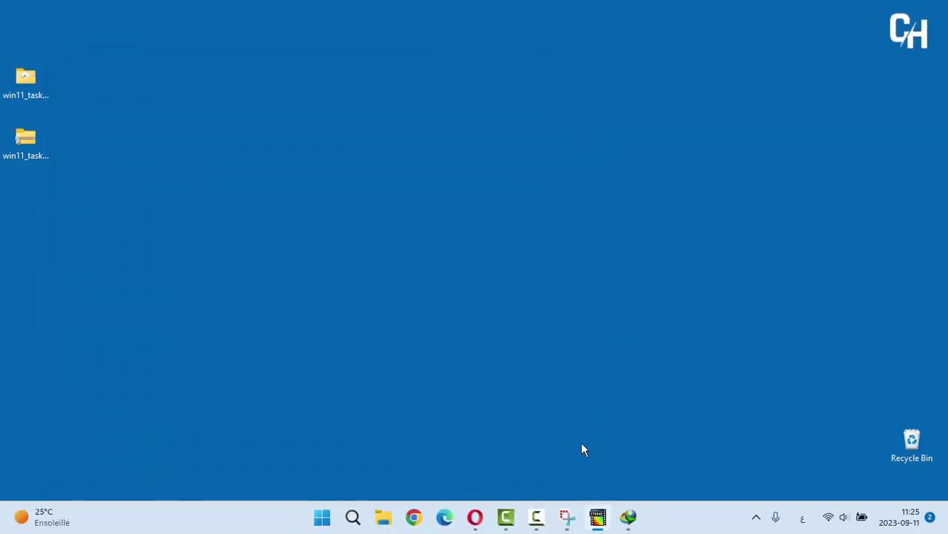